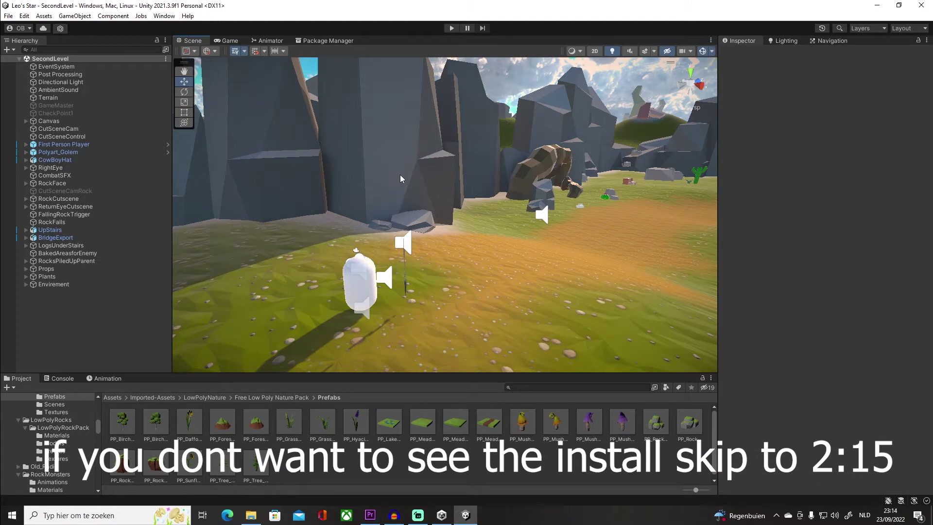
Open the Package Manager from the Window menu and let the Unity Registry list load
{"action": "left_click", "coordinate": [333, 42]}
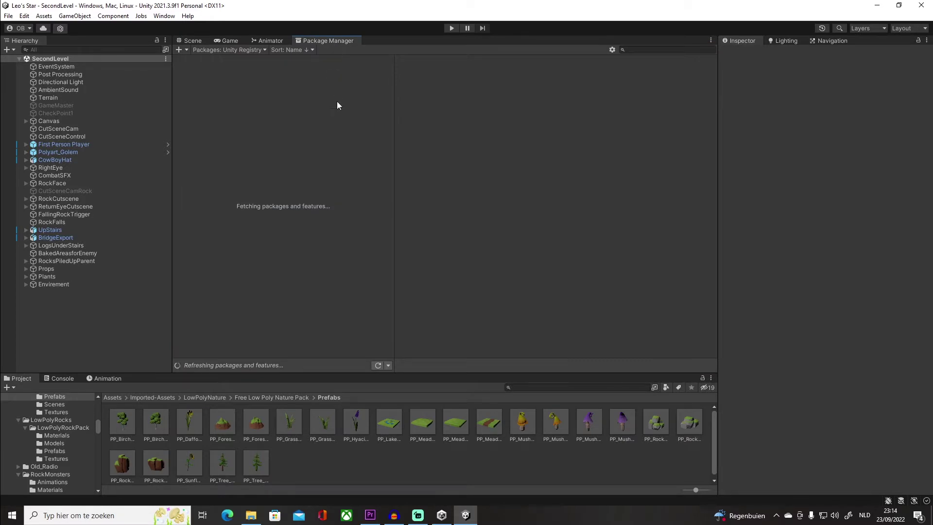
{"action": "left_click", "coordinate": [165, 16]}
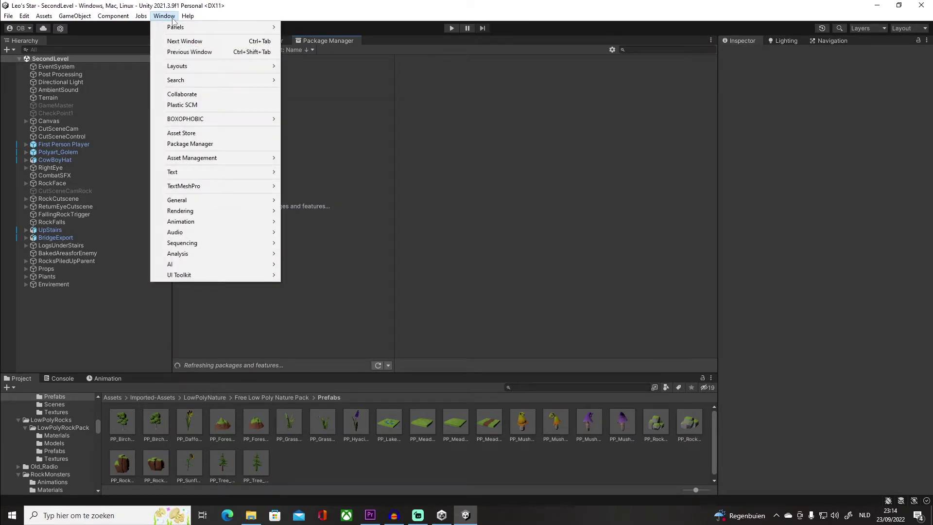
{"action": "left_click", "coordinate": [193, 144]}
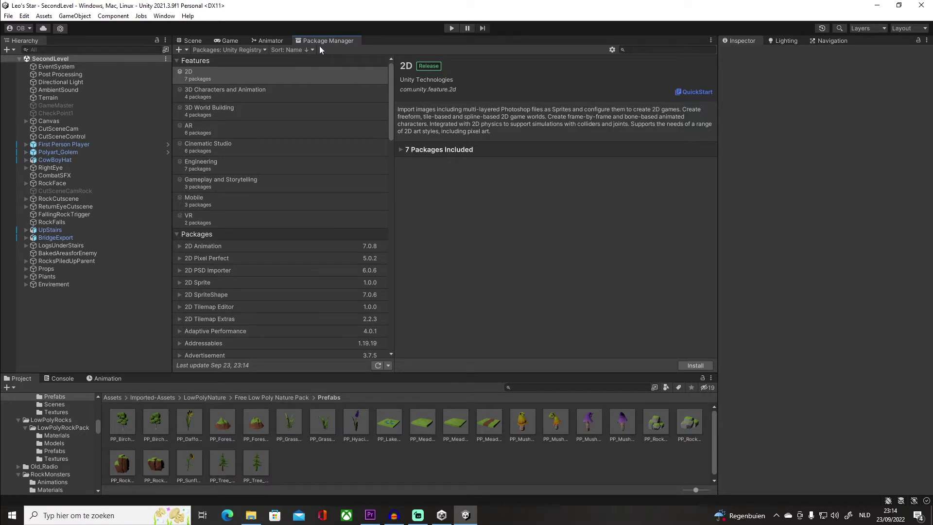
Search the packages for 'univer' to show Universal RP 12.1.7, then display the Assets folders
{"action": "left_click", "coordinate": [632, 49]}
{"action": "type", "text": "univer"}
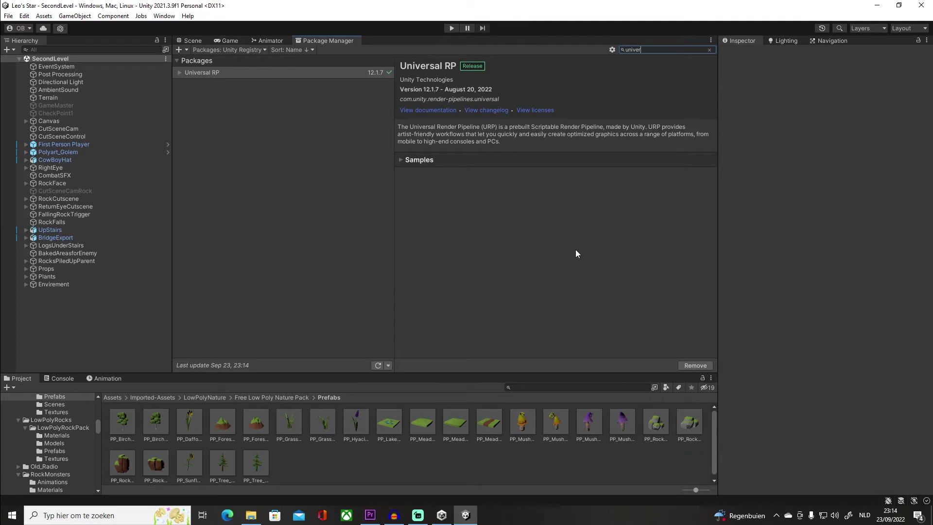
{"action": "left_click", "coordinate": [113, 397]}
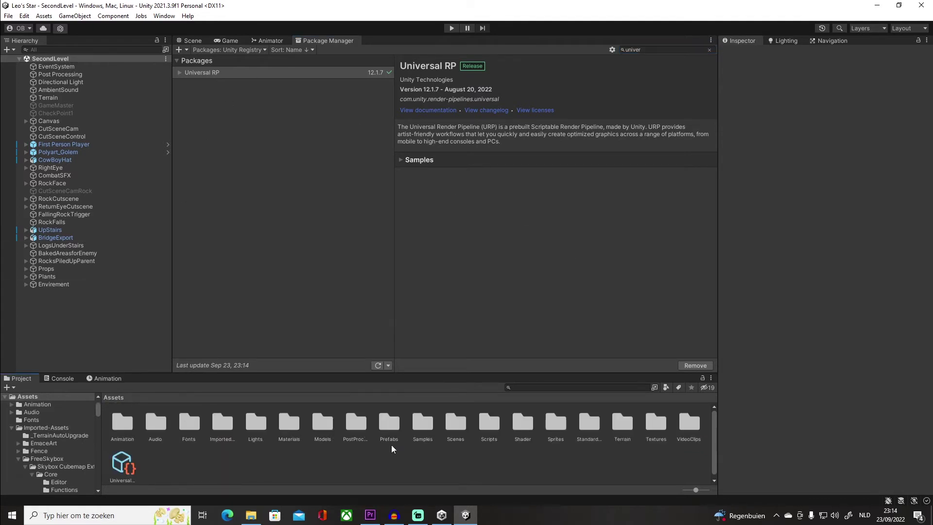
Switch back to the Scene view and open the Assets/Samples folder
{"action": "left_click", "coordinate": [193, 41]}
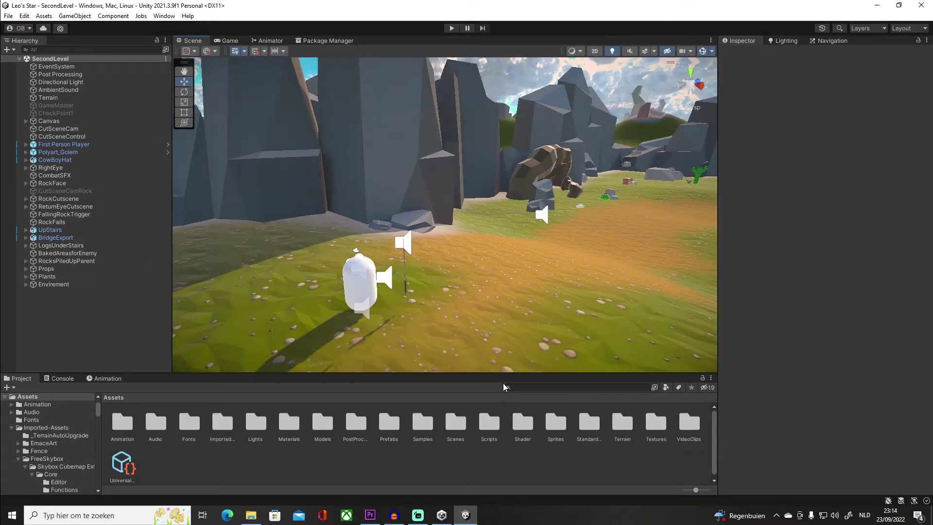
{"action": "double_click", "coordinate": [417, 430]}
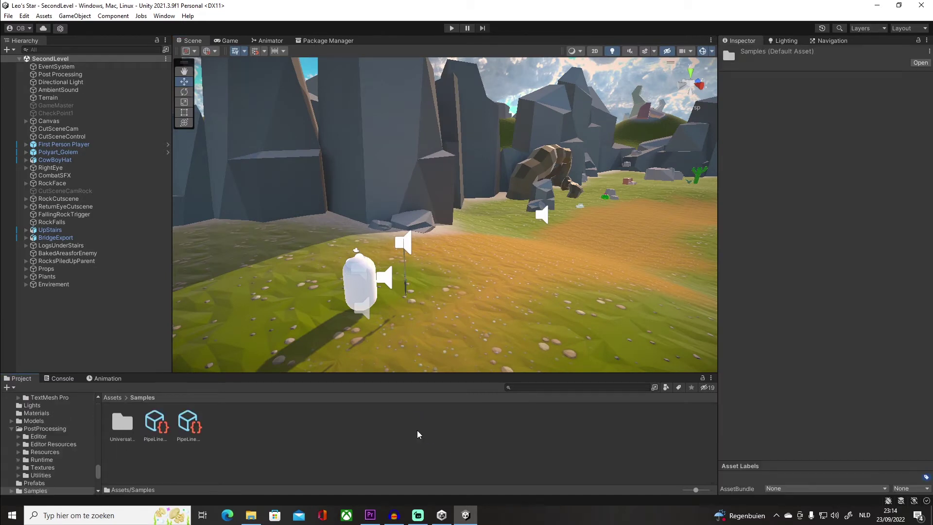
{"action": "right_click", "coordinate": [246, 454]}
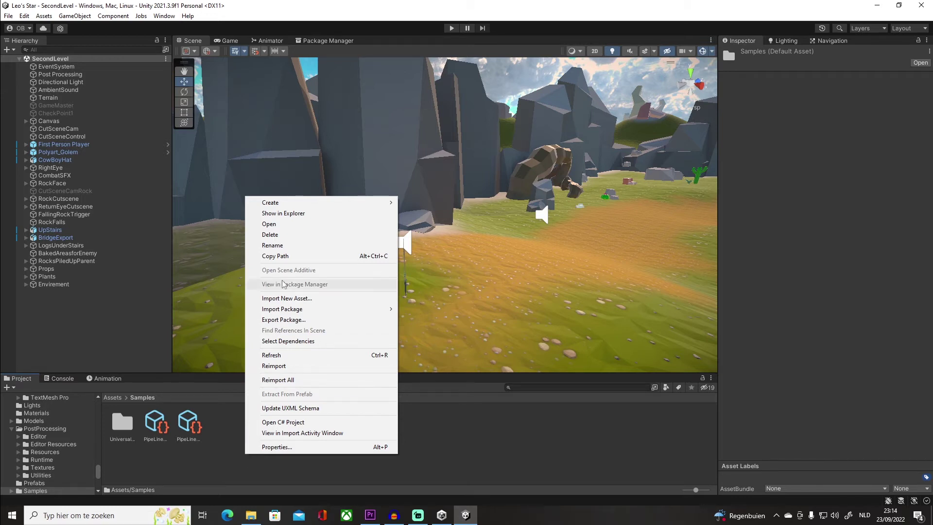
{"action": "mouse_move", "coordinate": [379, 202]}
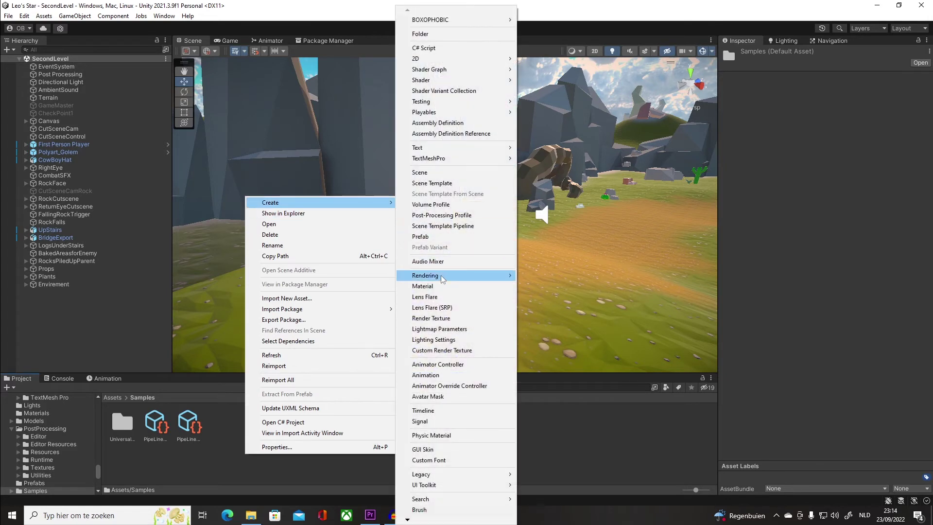
{"action": "mouse_move", "coordinate": [443, 277]}
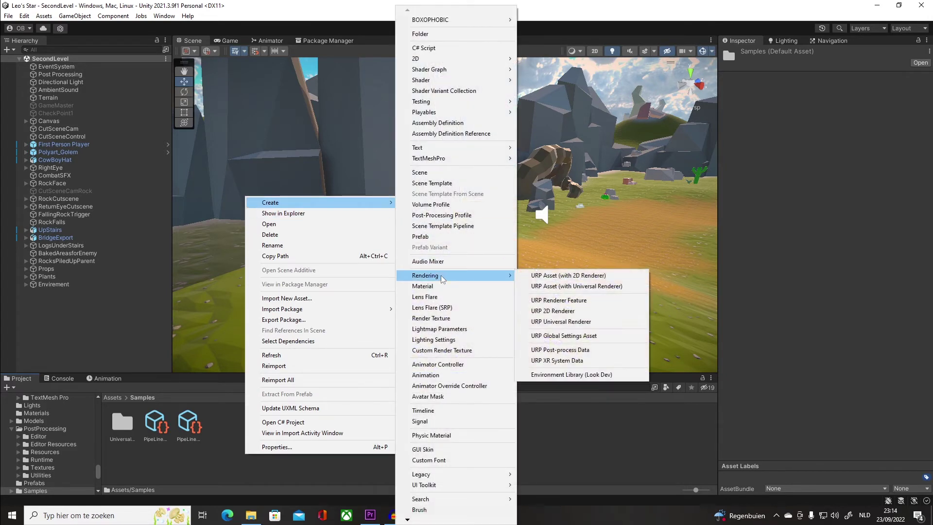
{"action": "left_click", "coordinate": [574, 291]}
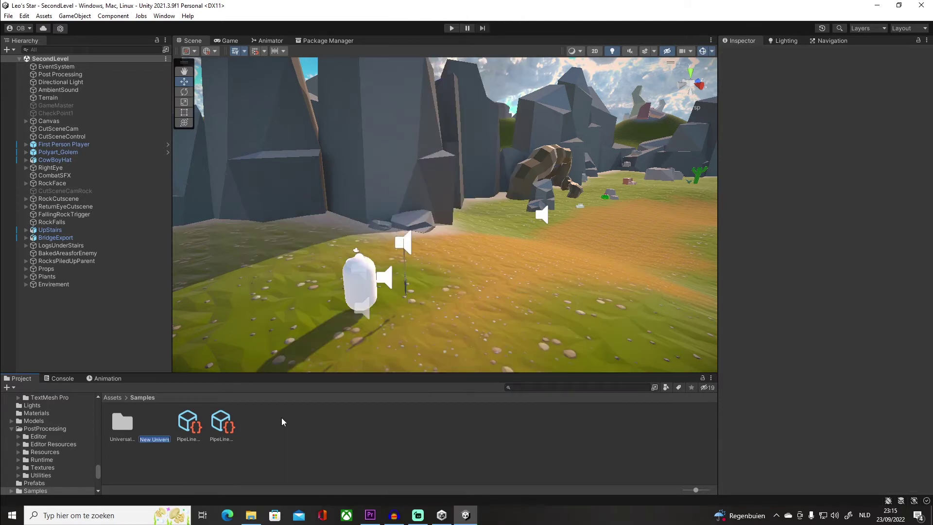
{"action": "type", "text": "test"}
{"action": "key", "text": "Return"}
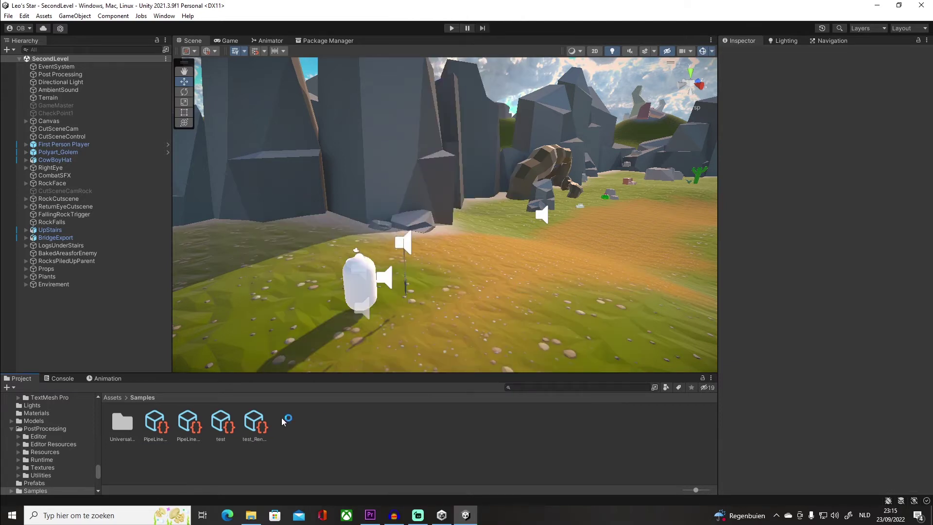
{"action": "left_click", "coordinate": [254, 422]}
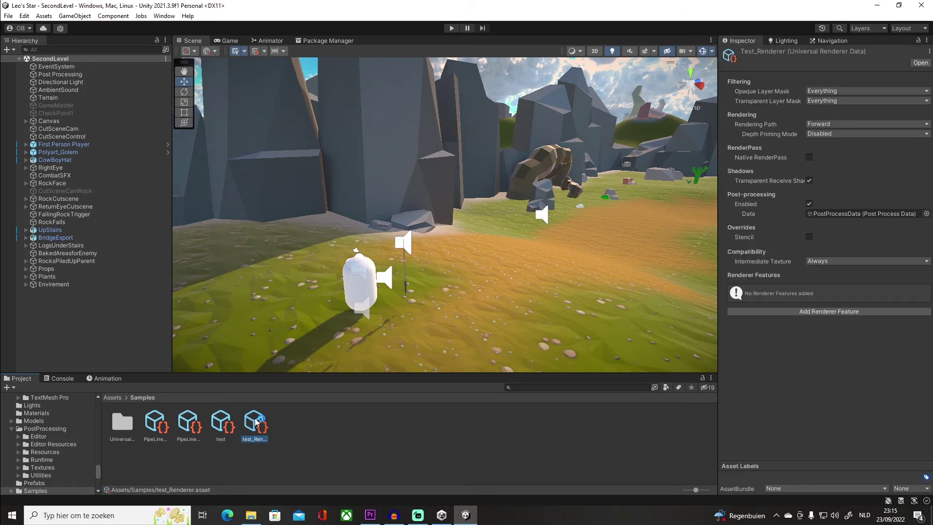
{"action": "key", "text": "Delete"}
{"action": "left_click", "coordinate": [494, 277]}
{"action": "key", "text": "Delete"}
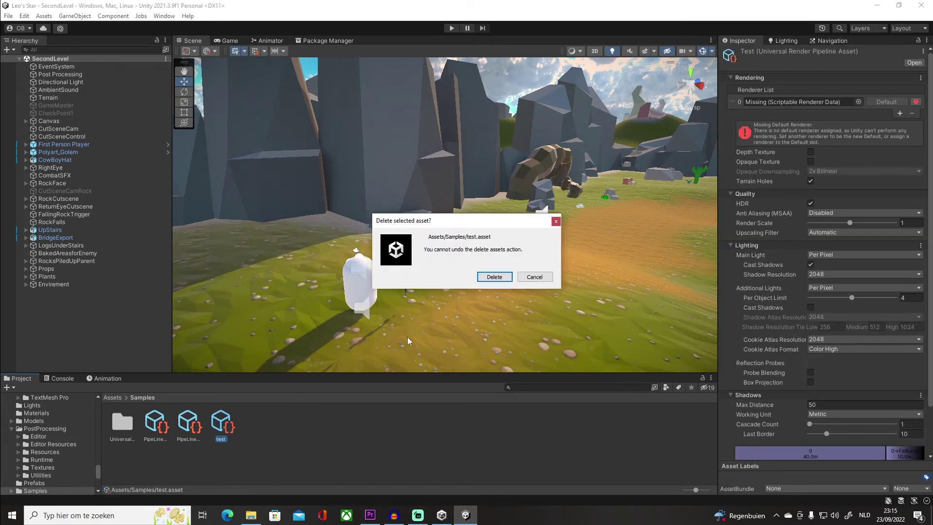
{"action": "left_click", "coordinate": [493, 276]}
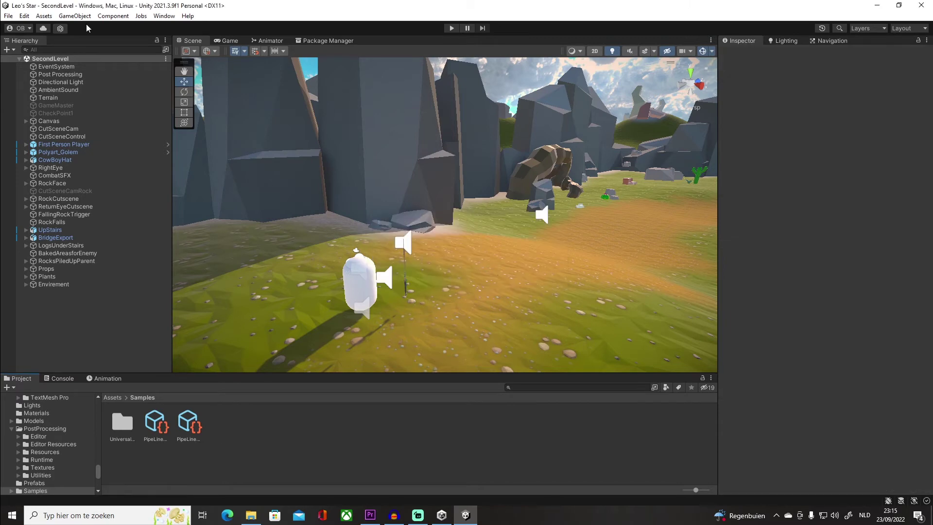
Assign the PipeLine URP asset as Graphics' Scriptable Render Pipeline Settings, then close Project Settings
{"action": "left_click", "coordinate": [24, 16]}
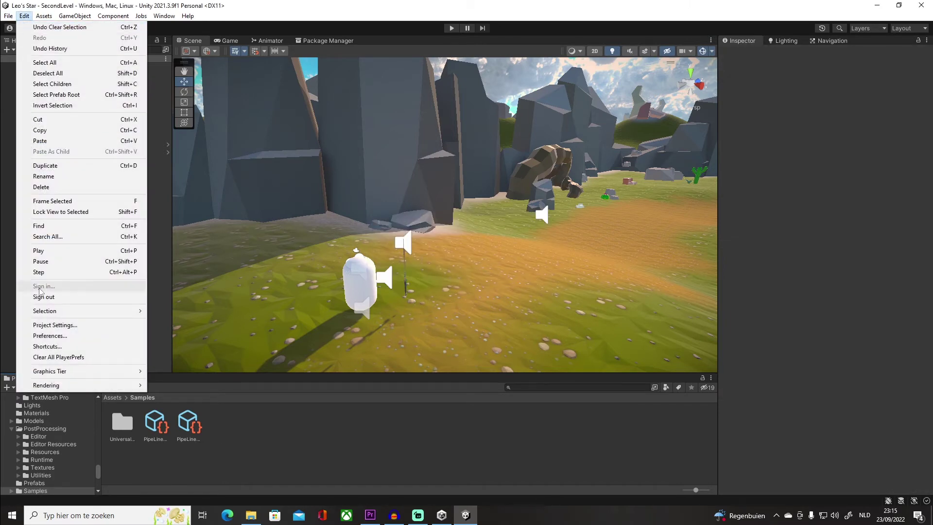
{"action": "left_click", "coordinate": [54, 324]}
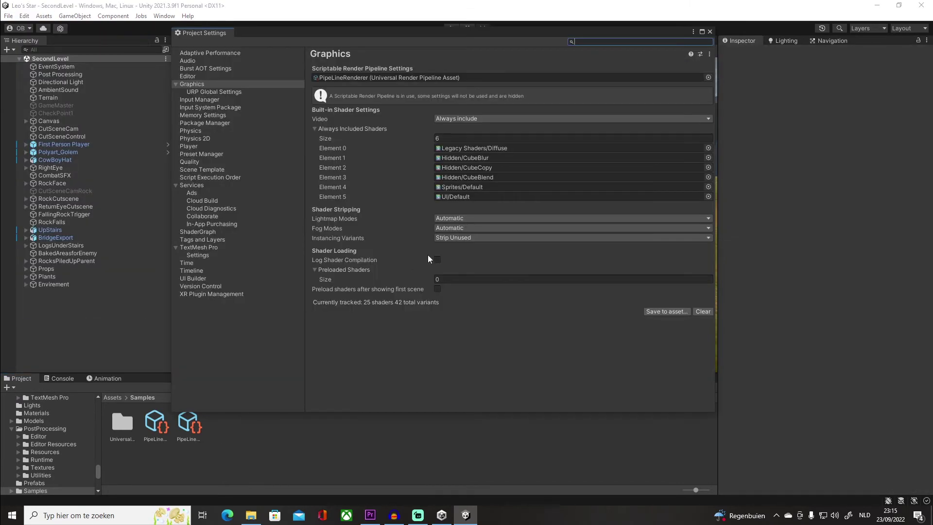
{"action": "left_click", "coordinate": [176, 84]}
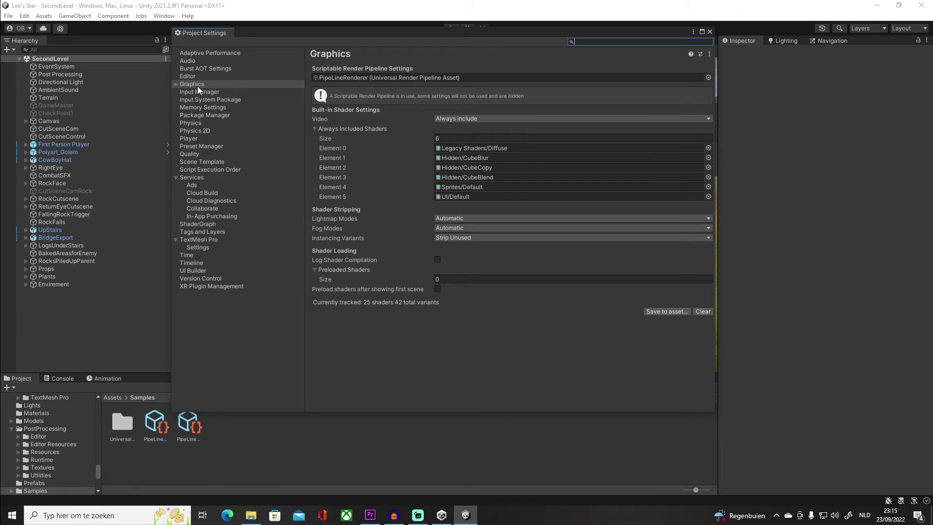
{"action": "left_click_drag", "start_coordinate": [156, 425], "coordinate": [422, 75]}
{"action": "left_click", "coordinate": [710, 32]}
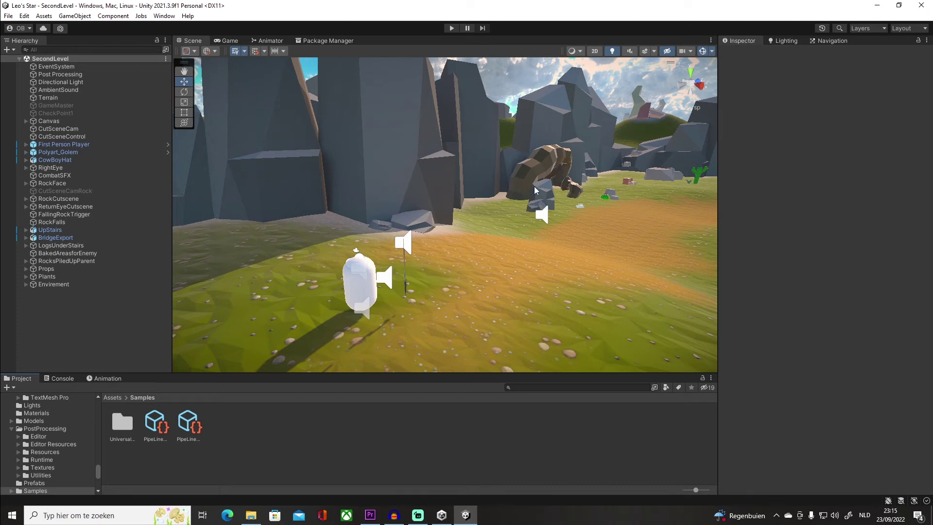
Open Window > Rendering > Render Pipeline Converter and expand its conversion-type dropdown
{"action": "left_click", "coordinate": [164, 16]}
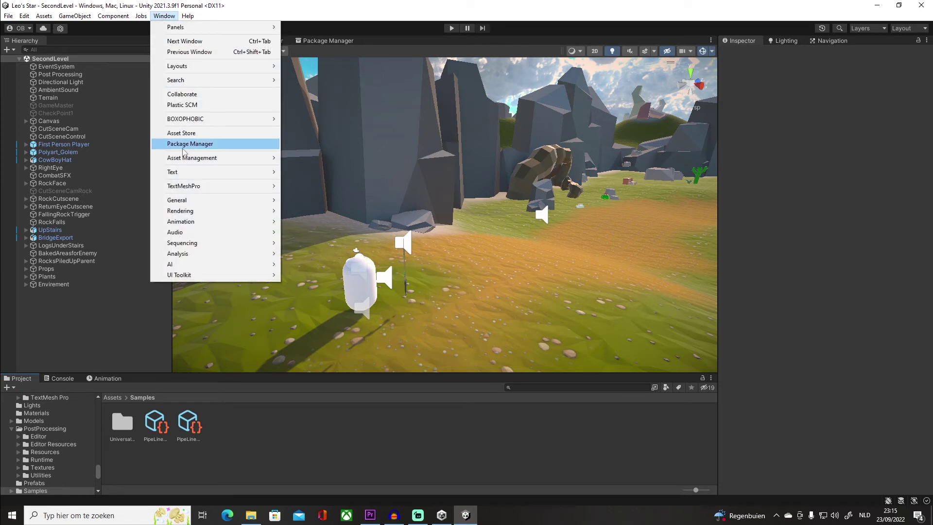
{"action": "mouse_move", "coordinate": [180, 215]}
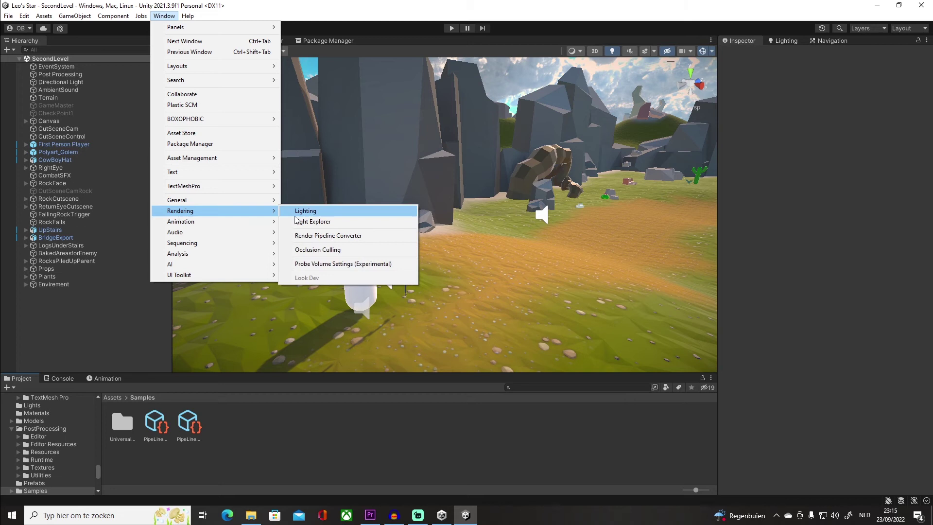
{"action": "left_click", "coordinate": [334, 237]}
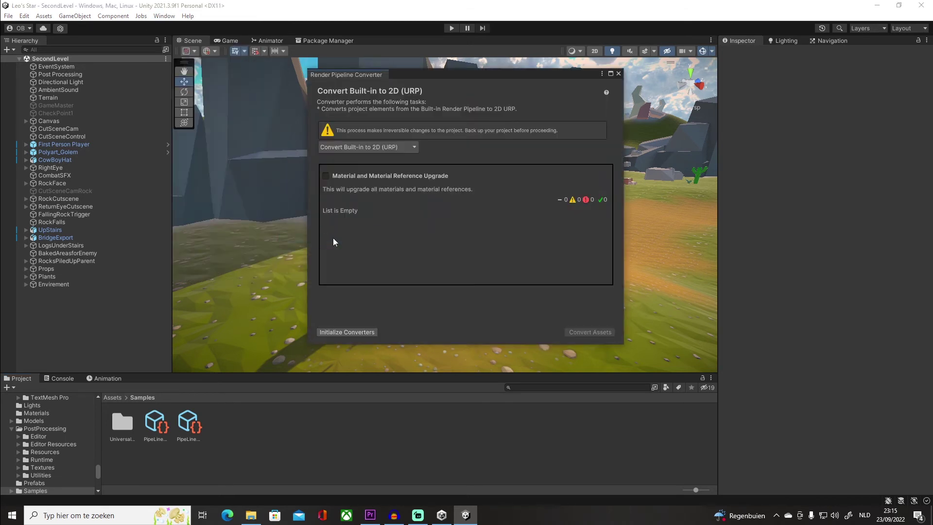
{"action": "left_click", "coordinate": [368, 152]}
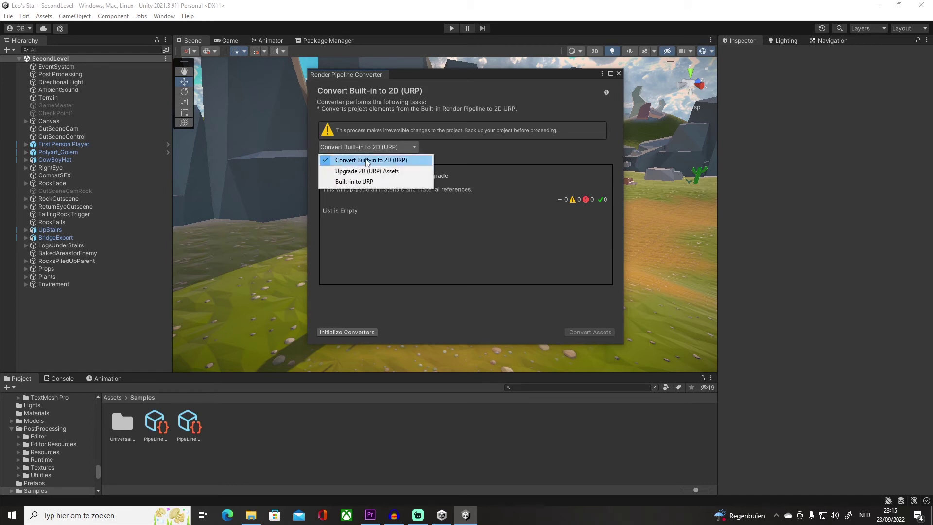
Choose Built-in to URP and initialize Material Upgrade, listing 125 materials to convert
{"action": "left_click", "coordinate": [377, 183]}
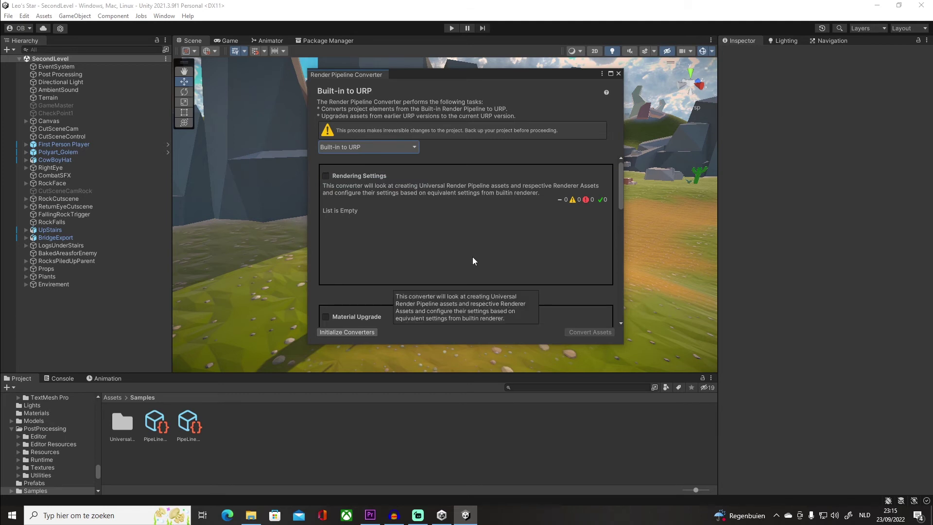
{"action": "scroll", "coordinate": [365, 238], "scroll_direction": "down", "scroll_amount": 3}
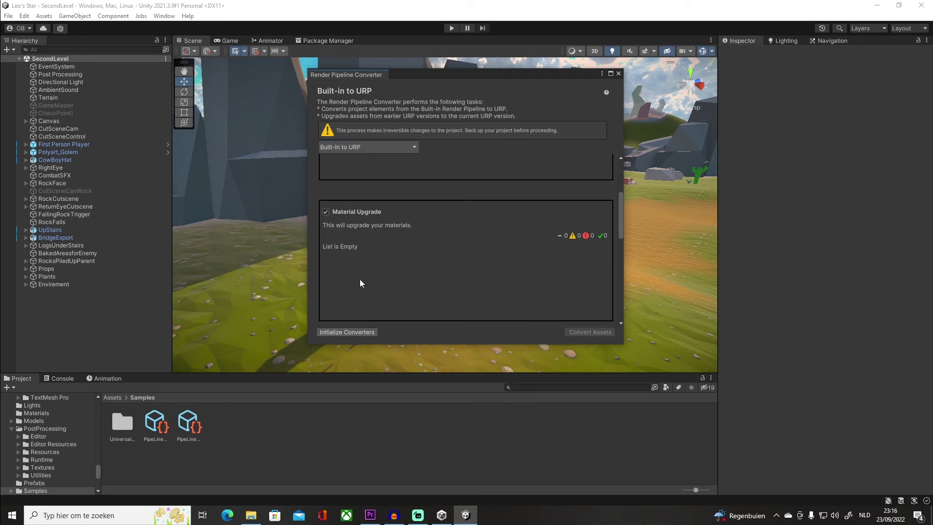
{"action": "left_click", "coordinate": [340, 333]}
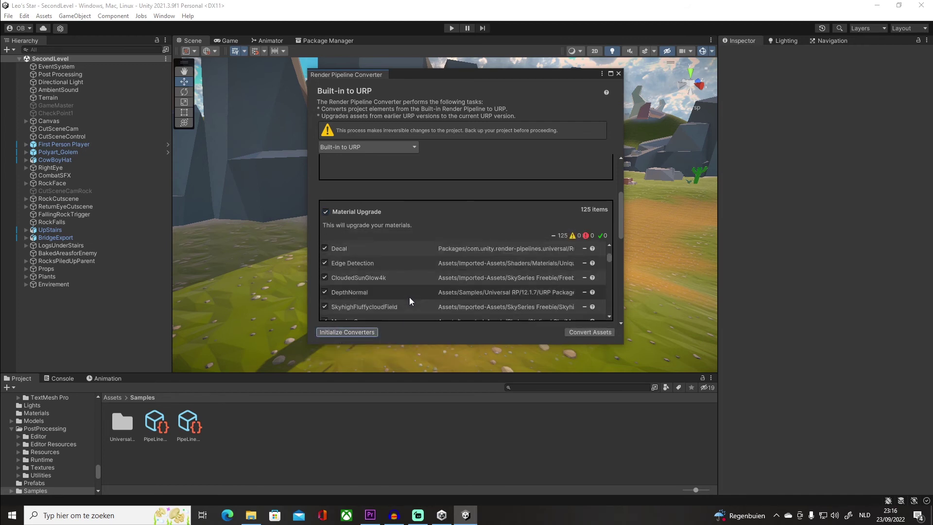
{"action": "scroll", "coordinate": [409, 297], "scroll_direction": "down", "scroll_amount": 5}
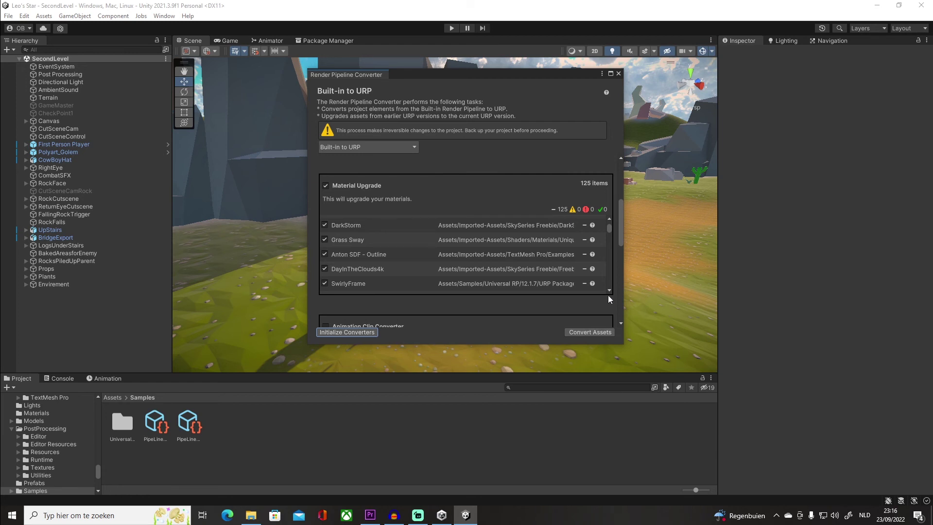
Close the Render Pipeline Converter window to return to the SecondLevel scene
{"action": "left_click", "coordinate": [617, 75]}
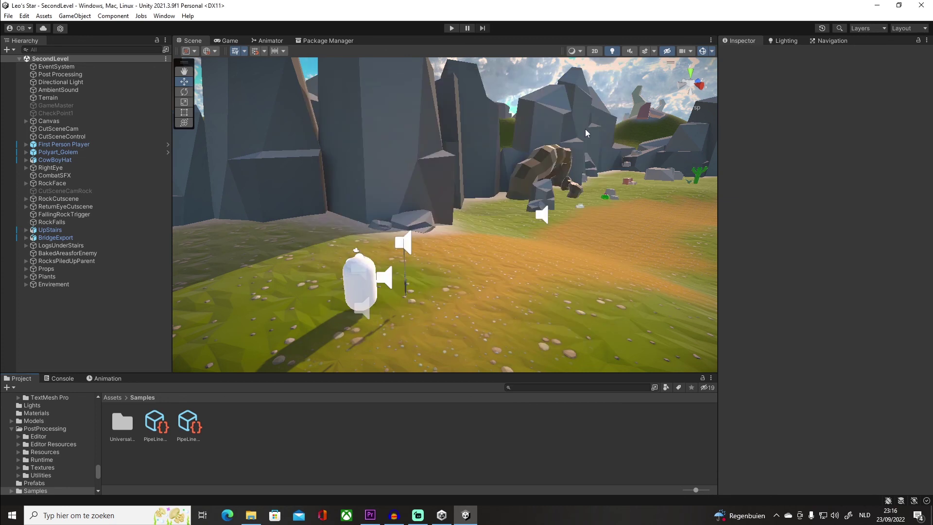